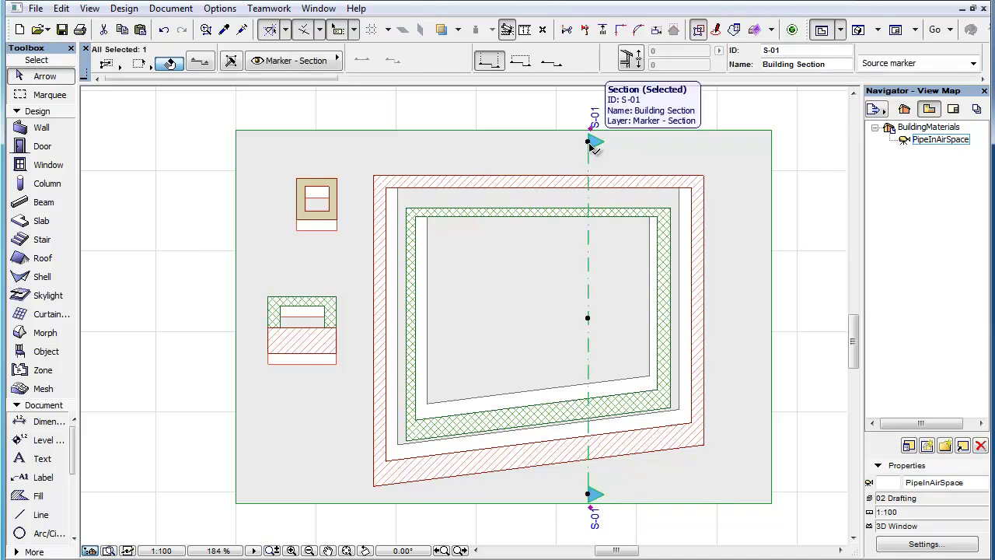
Open the S-01 building section and examine the slanted wall with its air gap at close range.
right_click(593, 146)
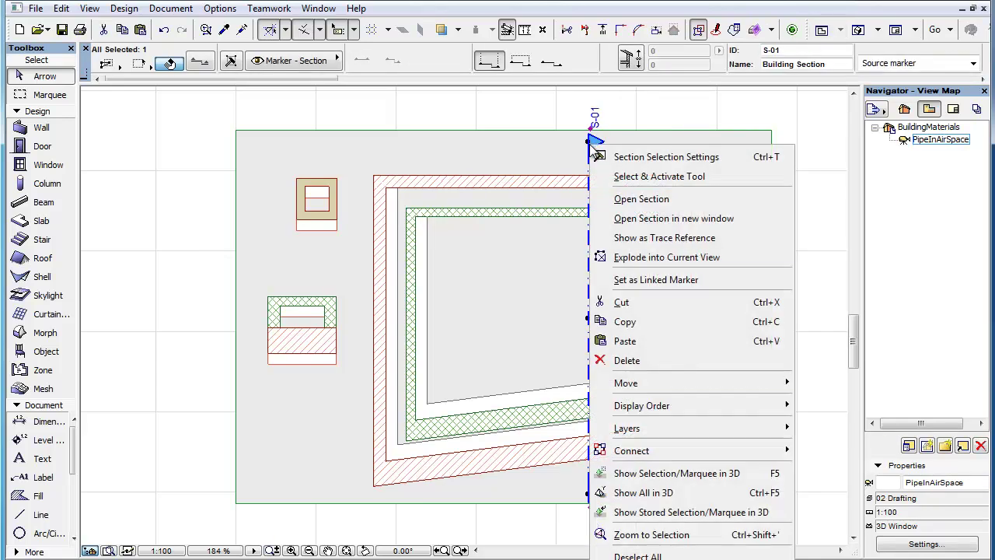
click(773, 202)
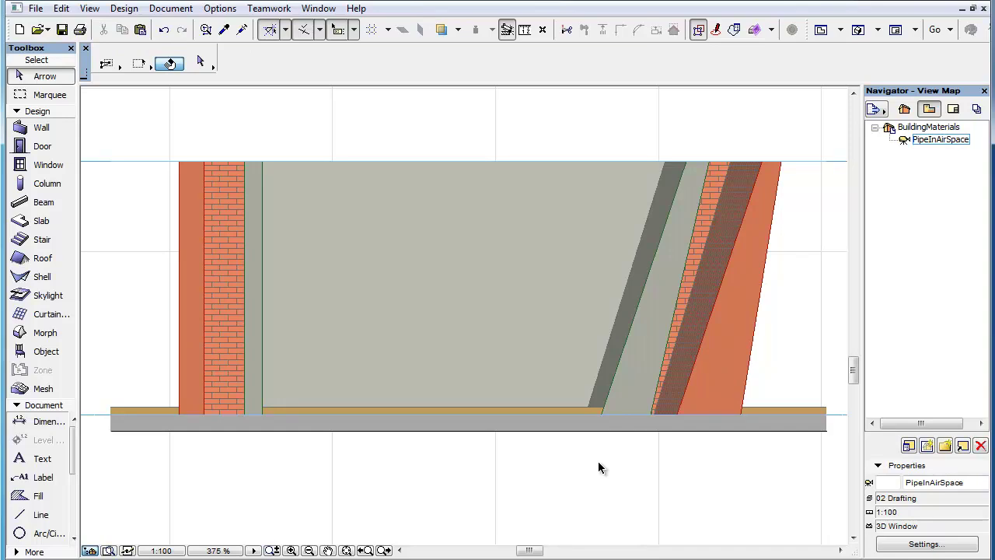
click(751, 281)
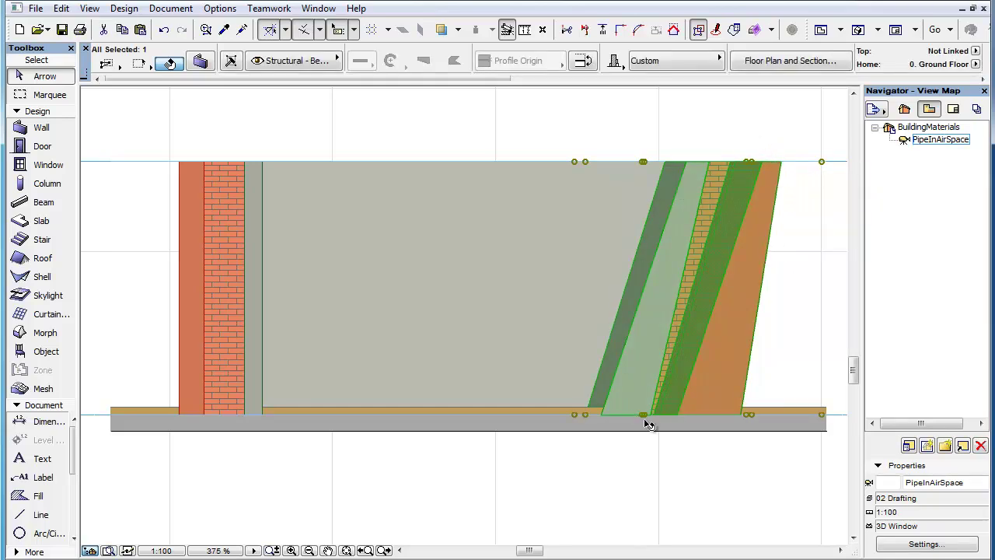
click(766, 148)
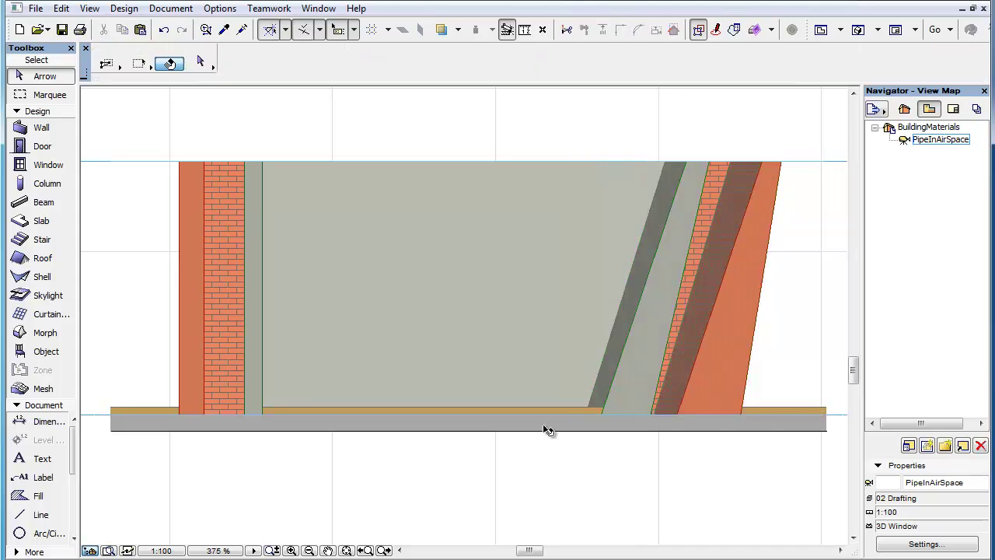
click(382, 550)
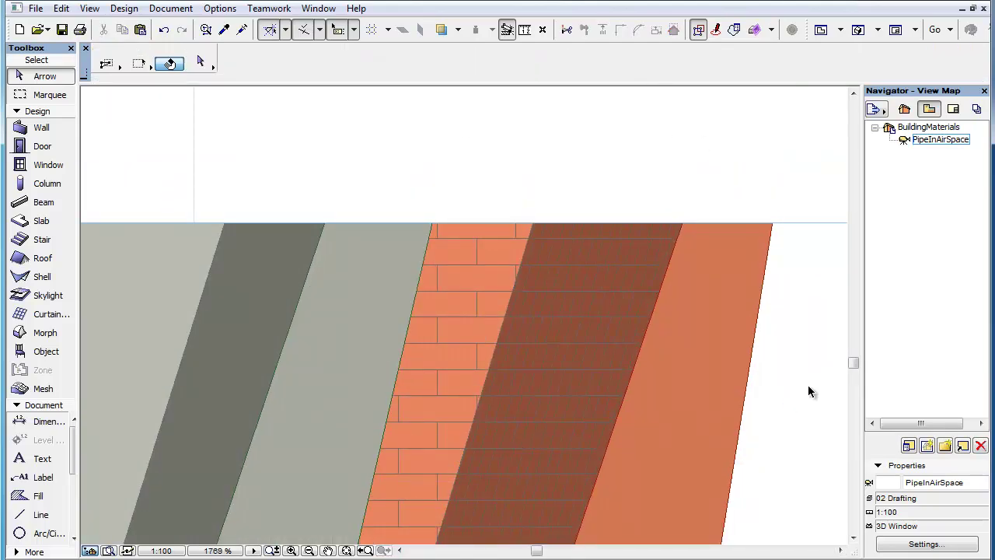
click(367, 550)
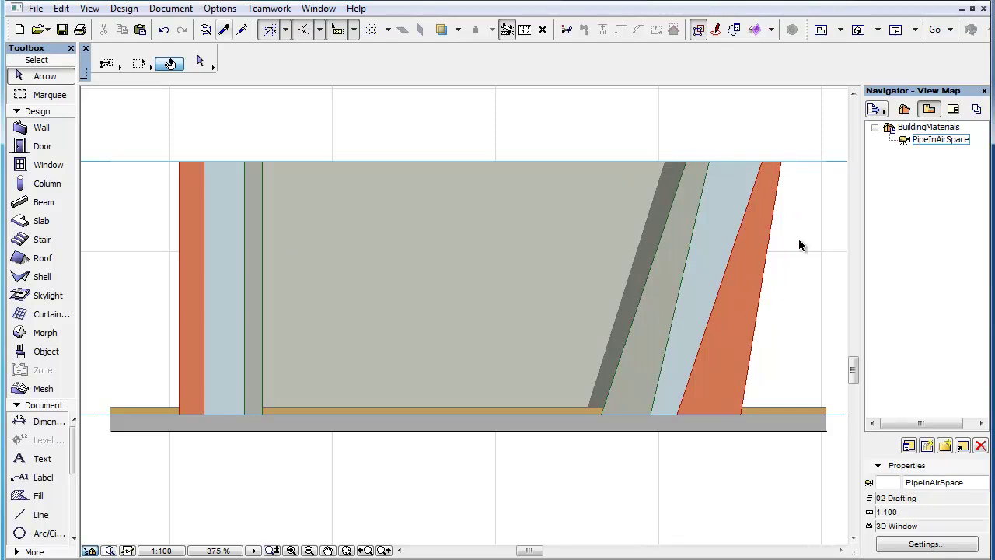
Open the slanted wall's complex profile, check which building material its middle component uses, and close the profile editor.
click(755, 251)
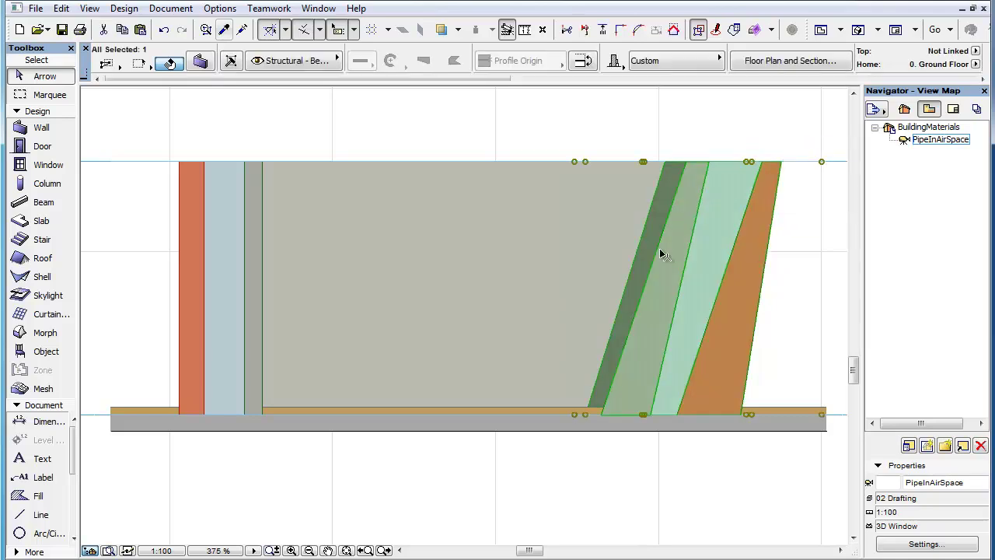
right_click(651, 307)
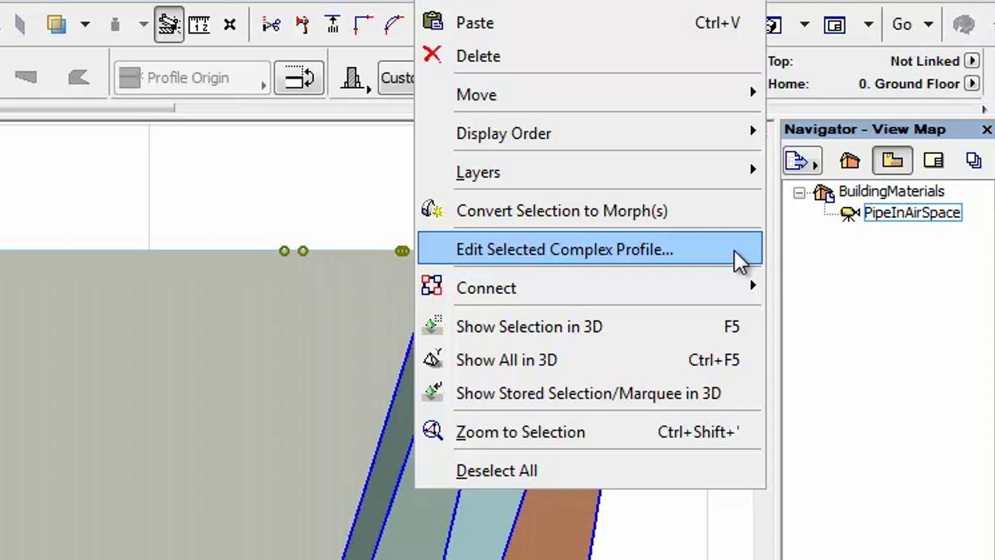
click(734, 251)
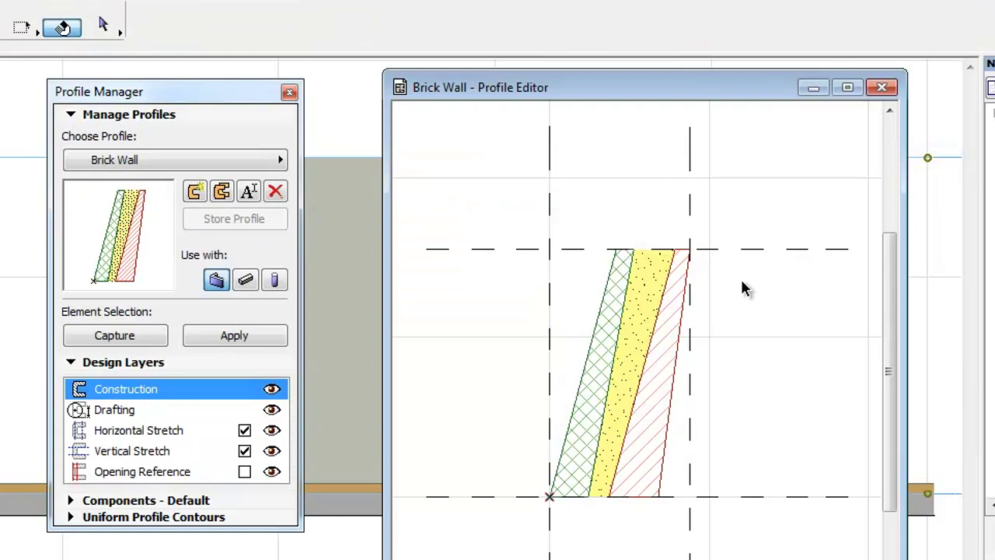
click(649, 294)
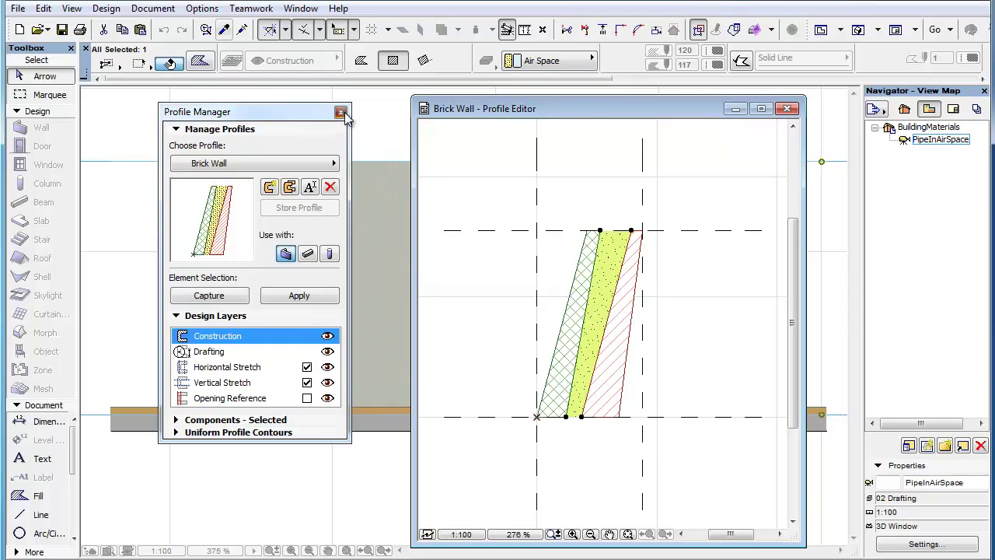
click(289, 92)
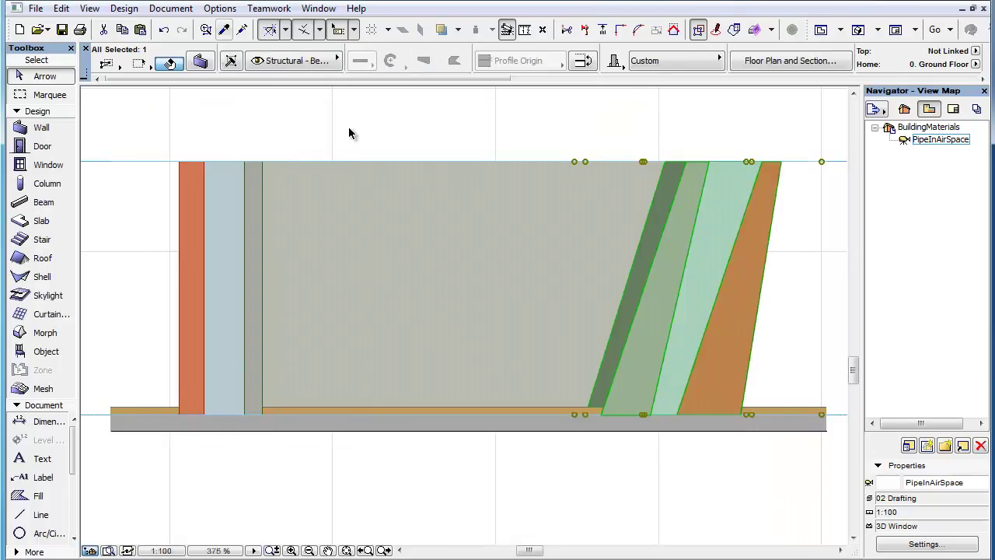
Give the Air Space building material a transparent cut fill background and the solid Air Space cut fill.
click(220, 9)
mouse_move(331, 31)
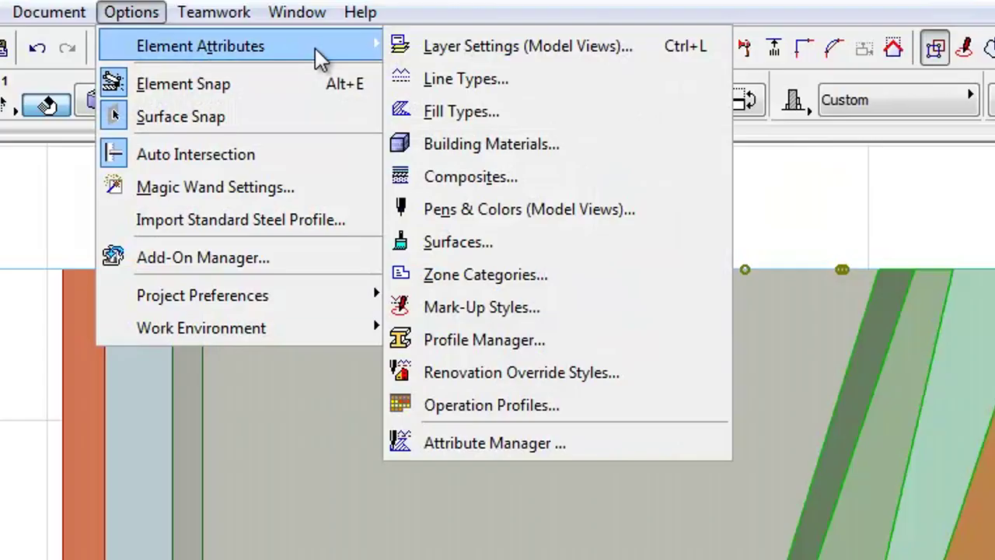
click(664, 156)
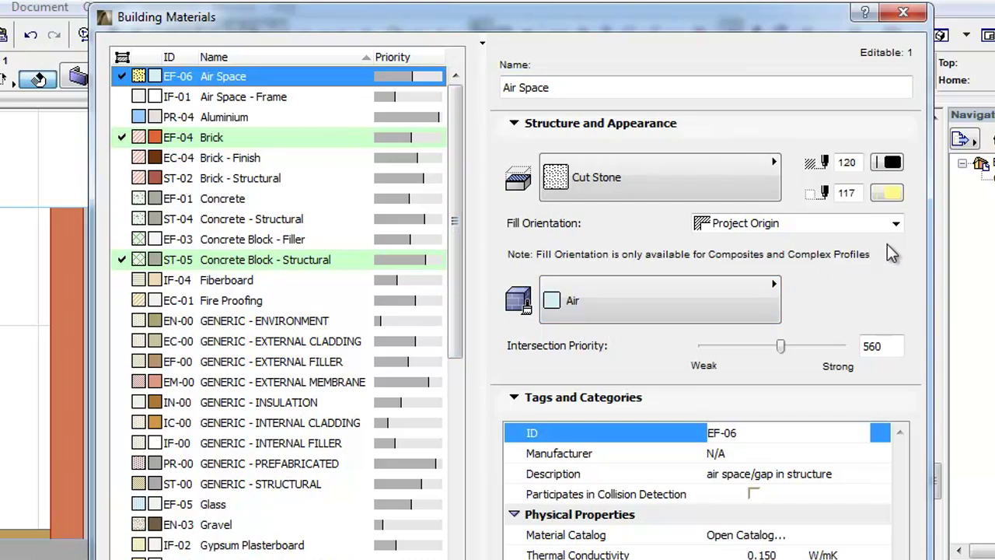
click(888, 195)
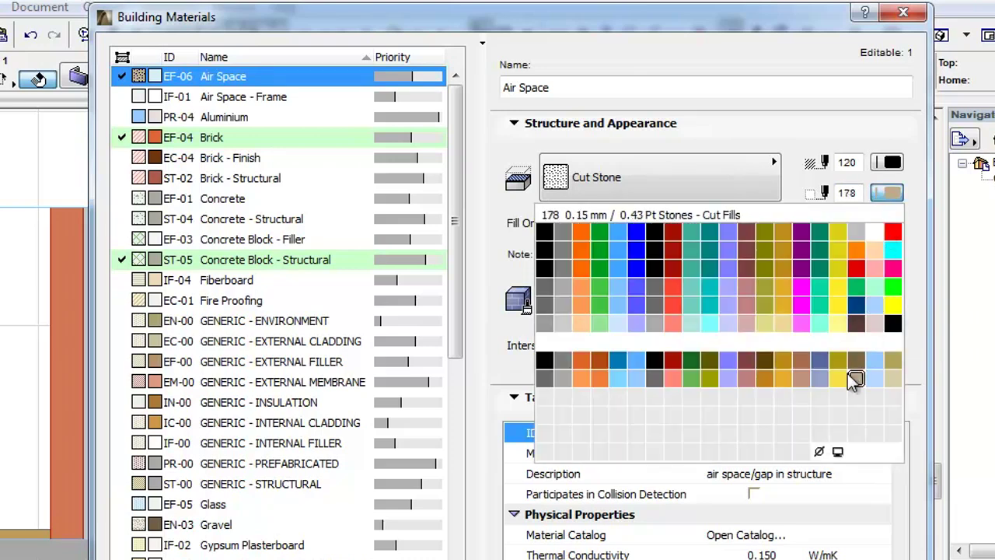
click(819, 451)
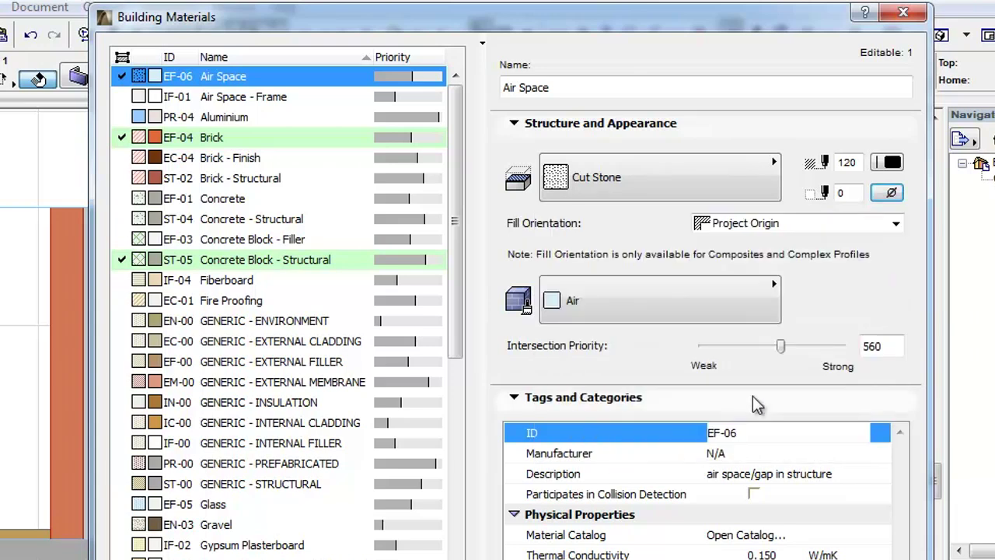
click(761, 168)
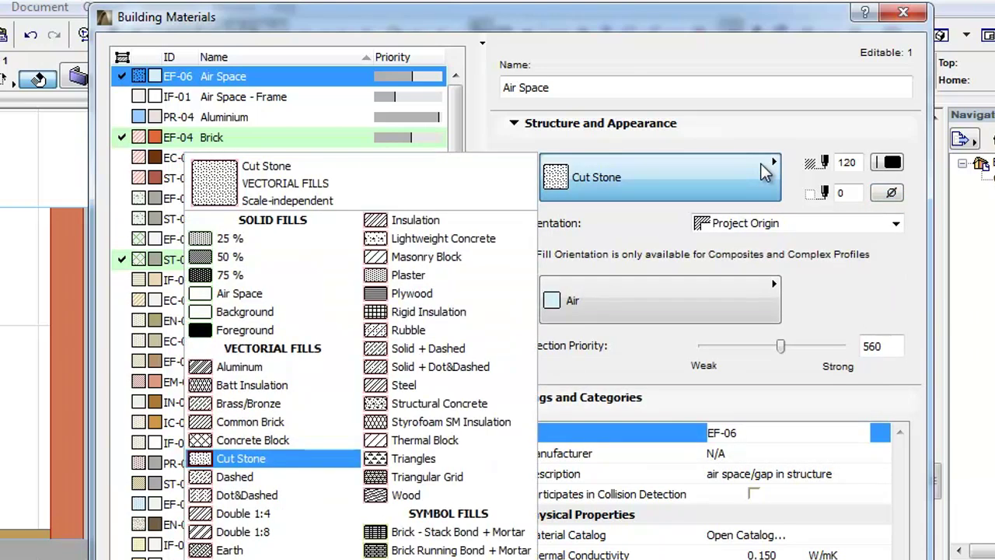
click(322, 297)
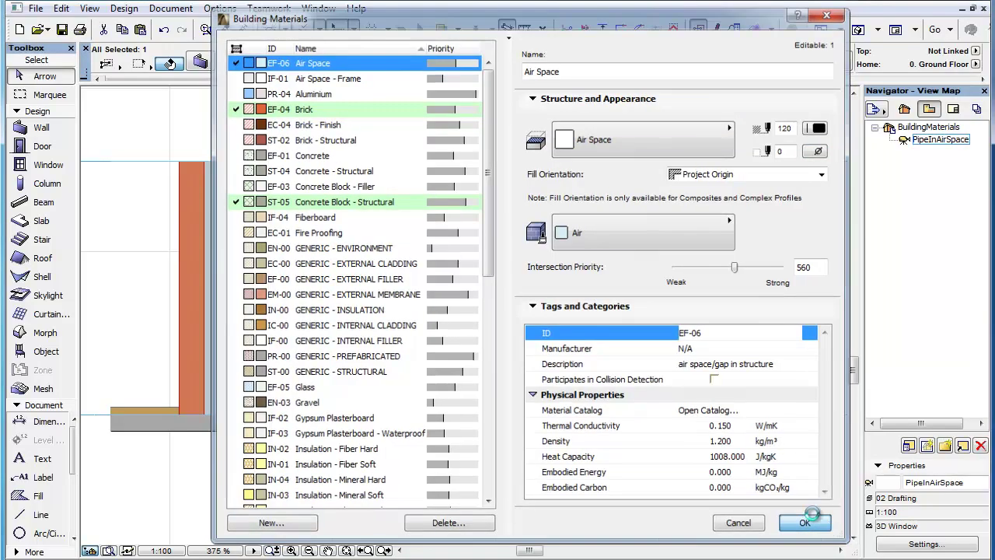
click(885, 559)
Check the opacity of the Air Space fill in the fill type definitions.
click(104, 6)
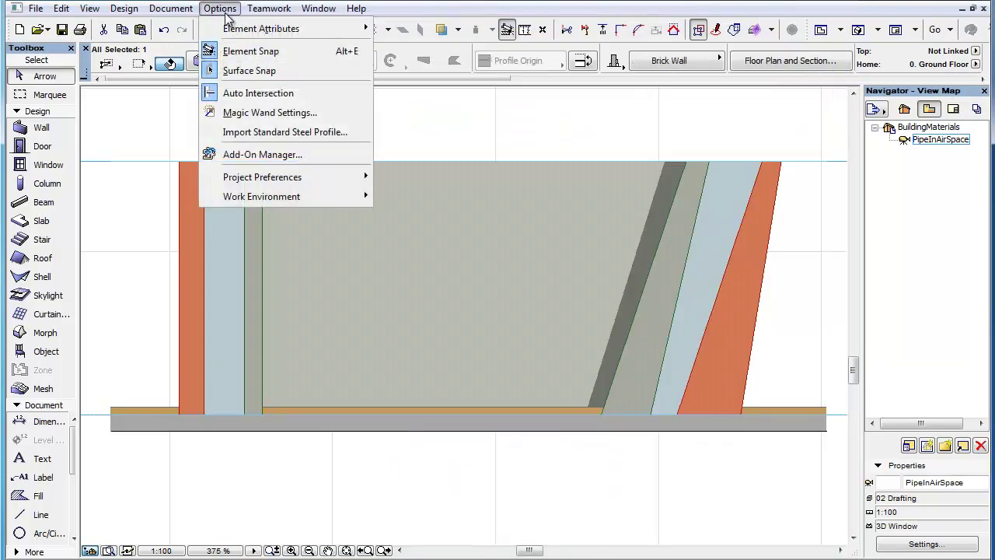
mouse_move(241, 28)
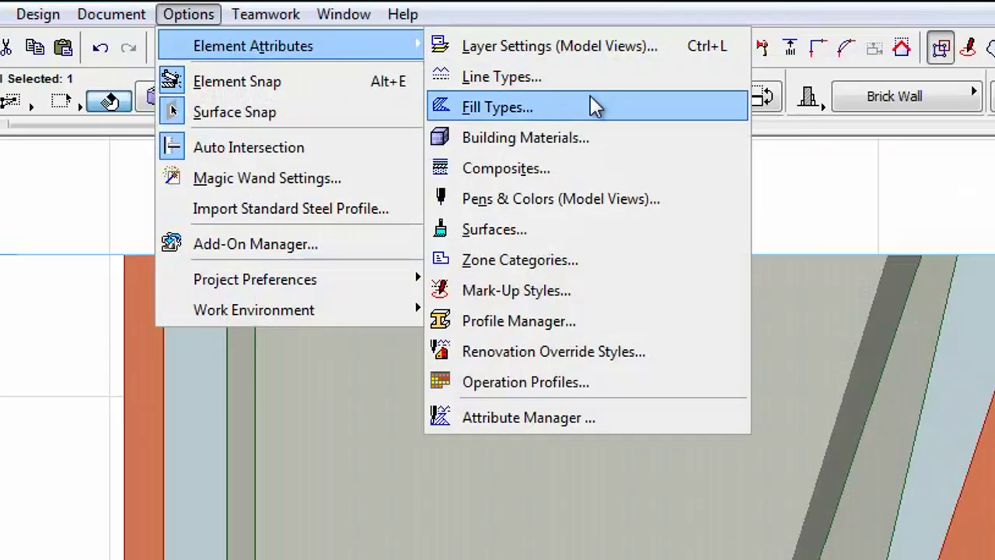
click(589, 97)
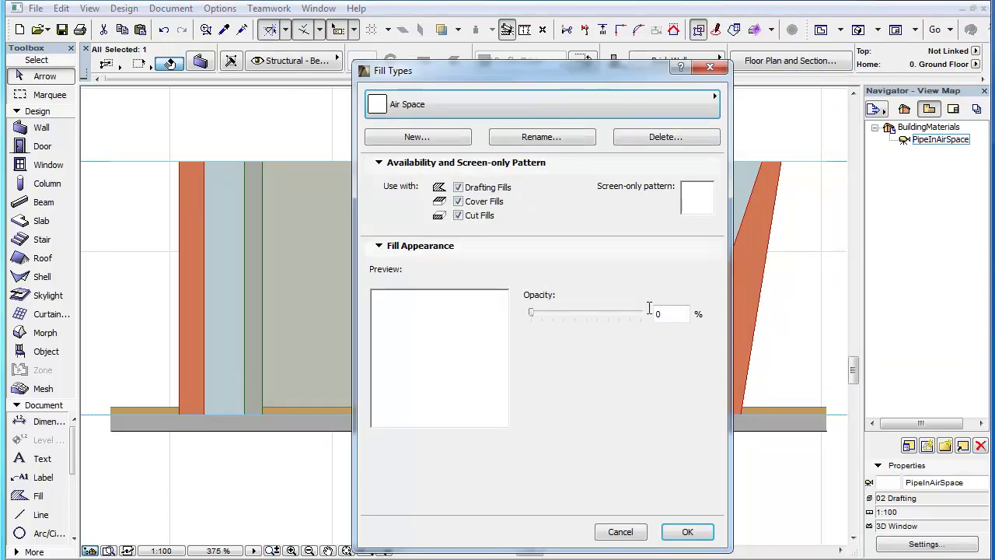
double_click(675, 314)
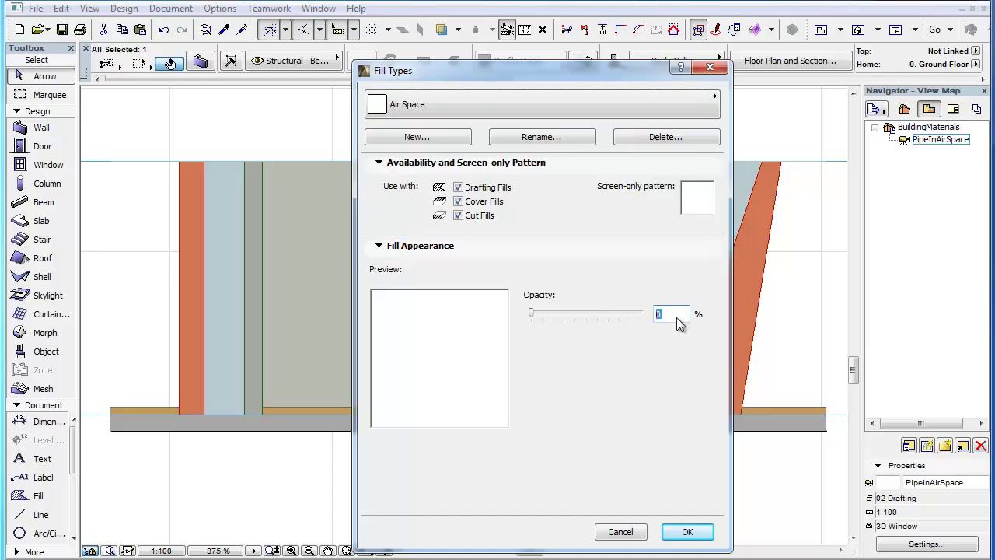
click(676, 529)
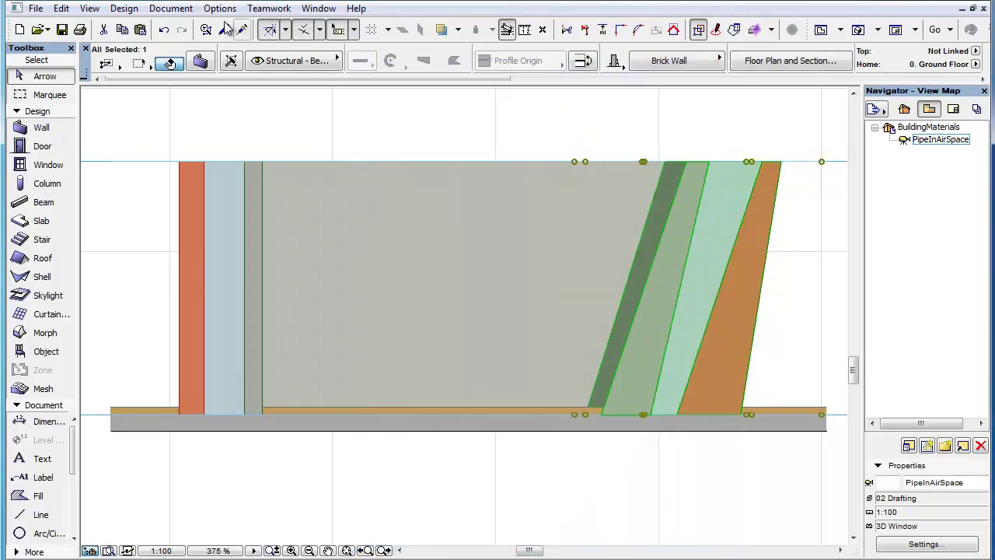
Check which surface is assigned to the Air Space building material.
click(220, 8)
mouse_move(261, 28)
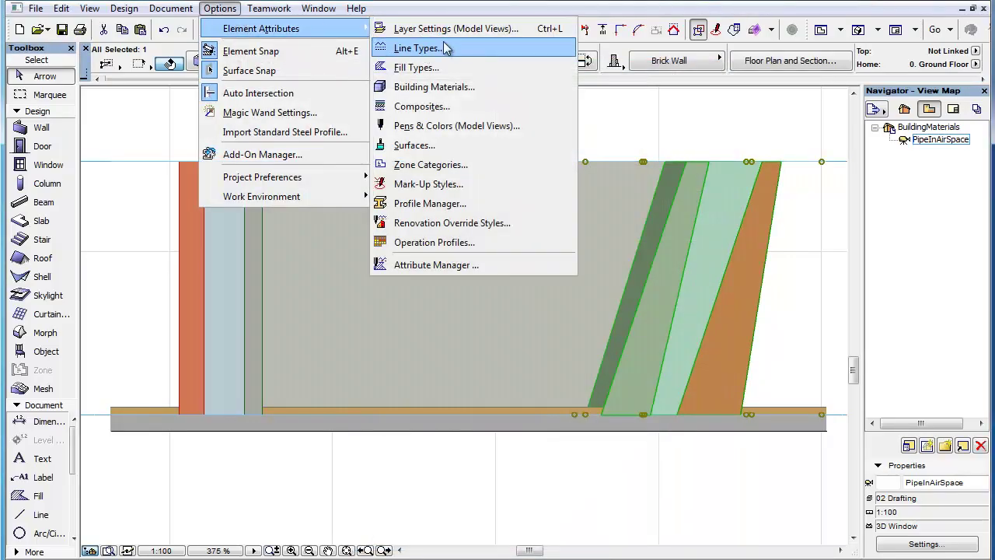
click(534, 88)
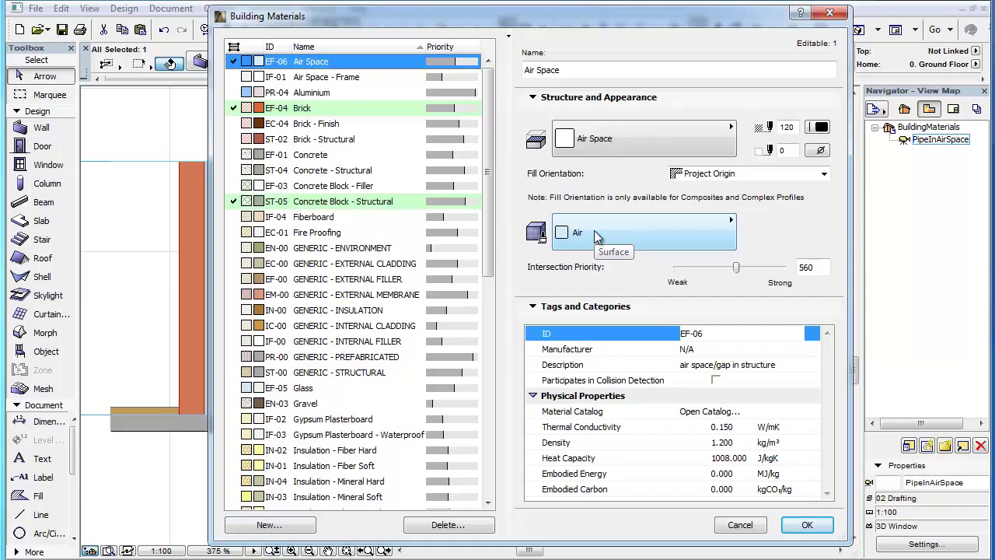
click(809, 525)
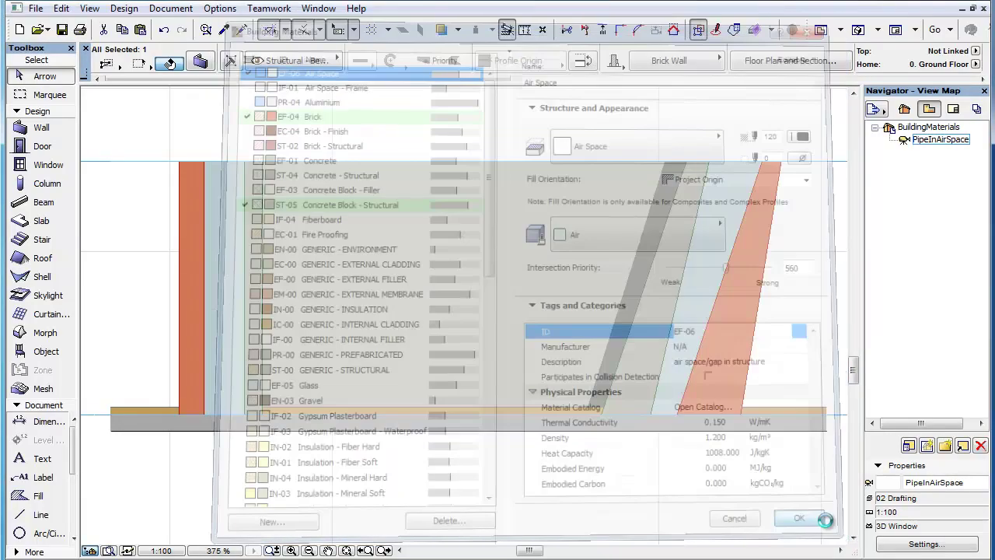
Set the transmittance of the Air surface to 100 in the surface definitions.
click(235, 10)
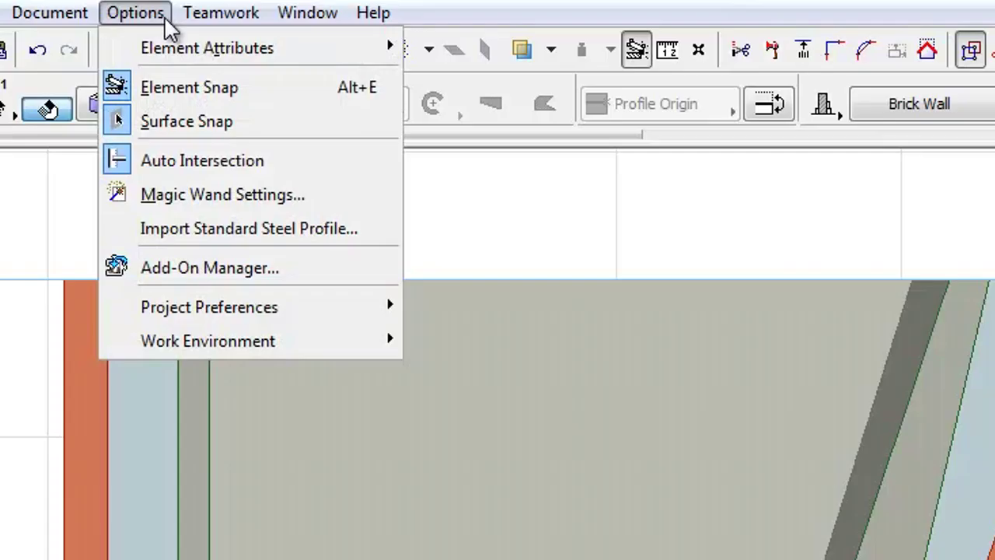
mouse_move(311, 51)
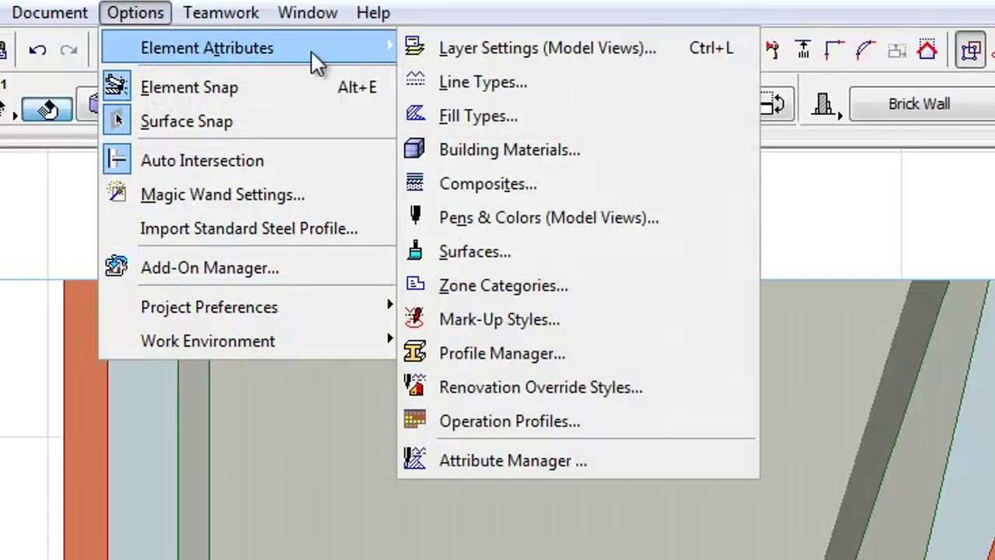
click(720, 266)
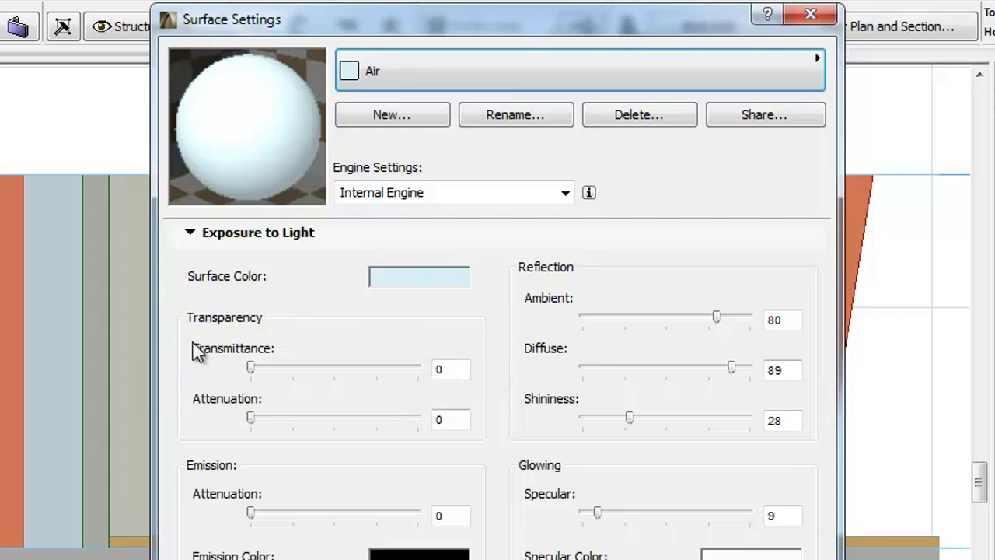
click(463, 370)
text(100)
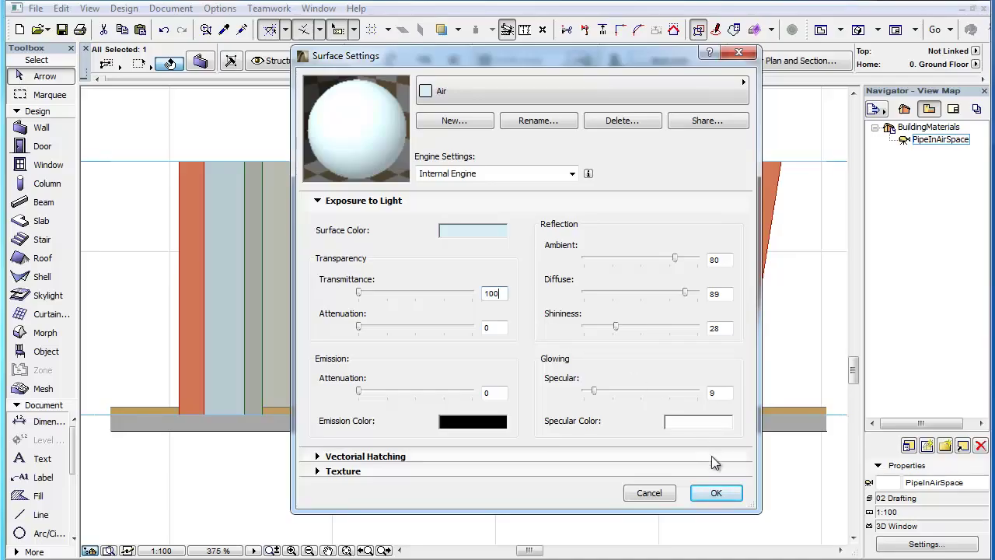
click(733, 493)
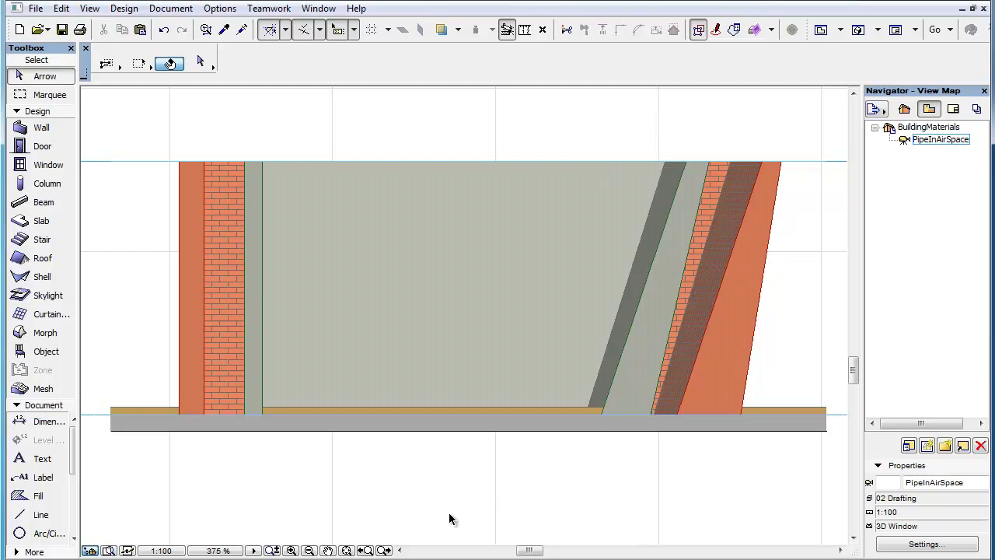
click(382, 550)
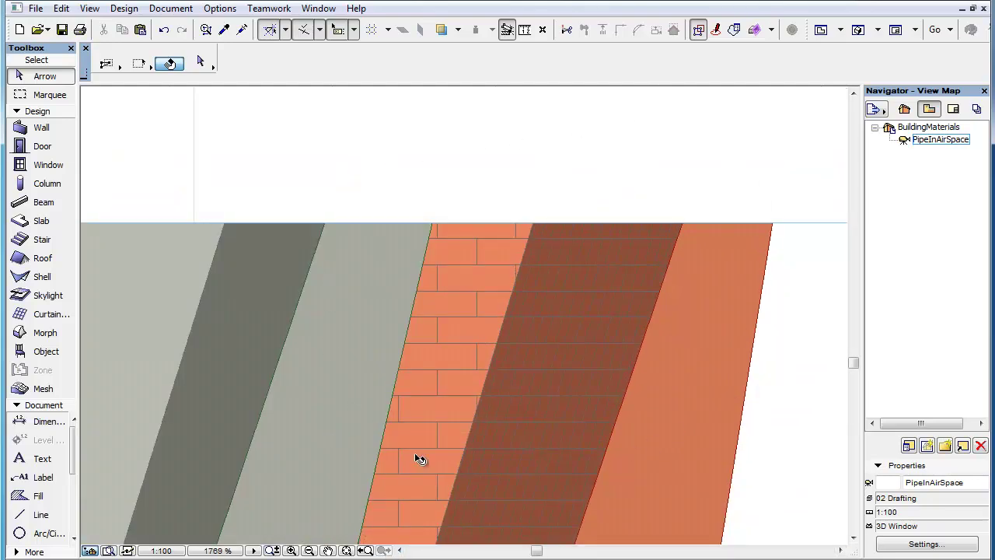
scroll(593, 456, down, 8)
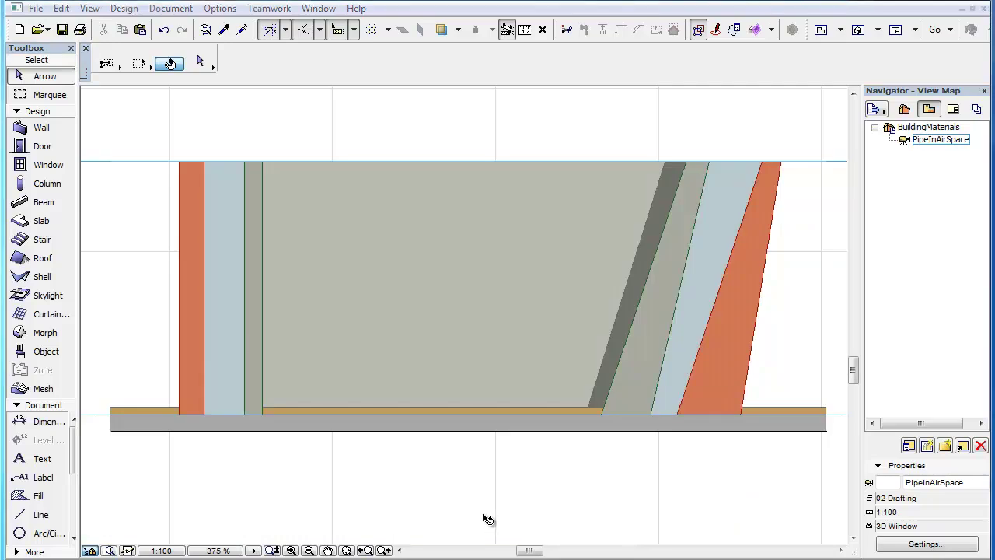
Check the transmittance of the Air surface in the surface definitions.
click(220, 8)
mouse_move(261, 28)
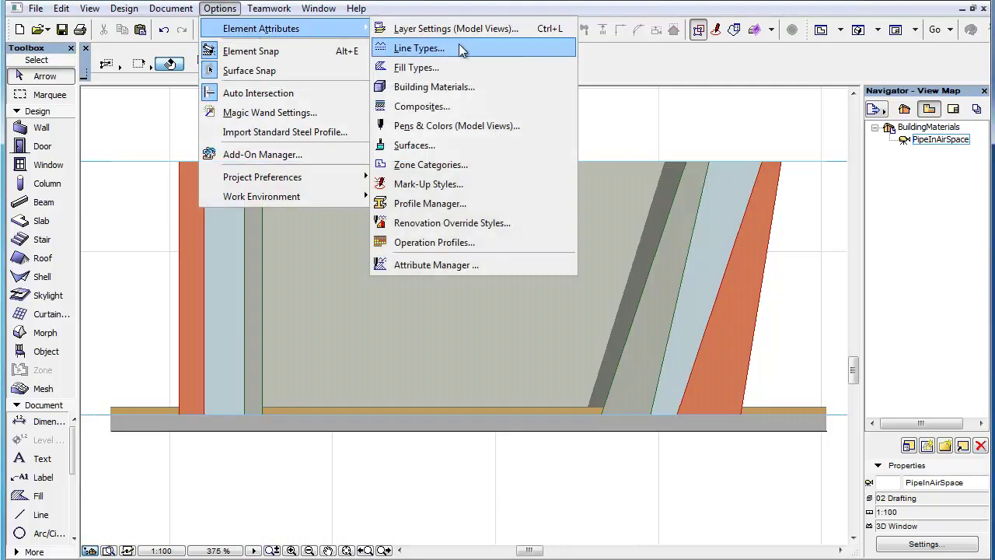
click(535, 142)
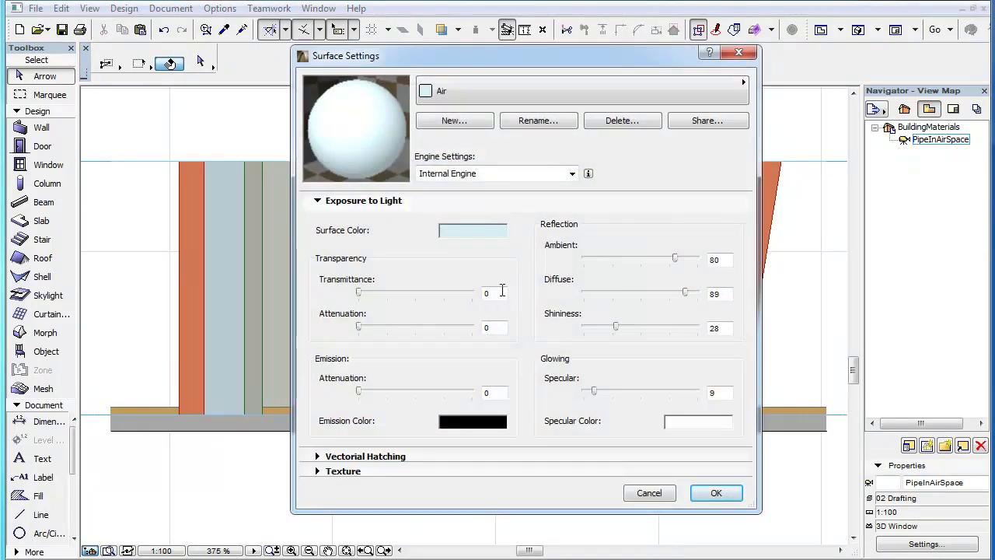
double_click(501, 293)
click(497, 292)
drag(497, 292, 482, 292)
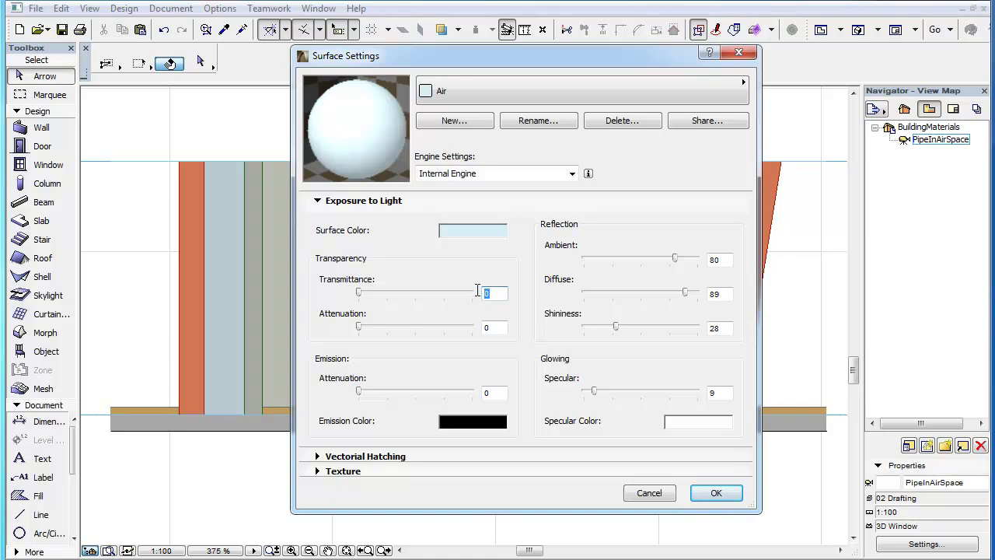
click(715, 493)
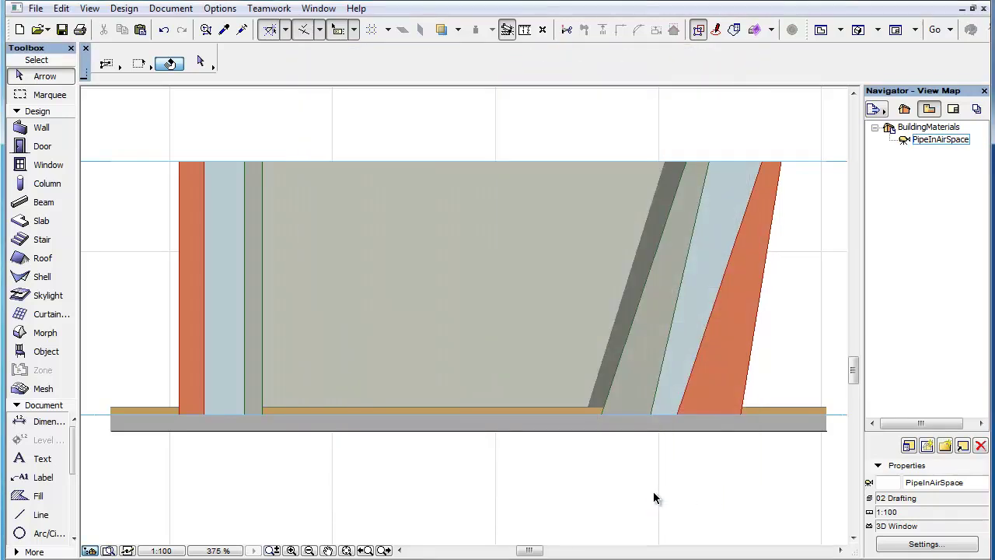
Set the transmittance of the Air surface to 50 and apply it to the section.
click(220, 8)
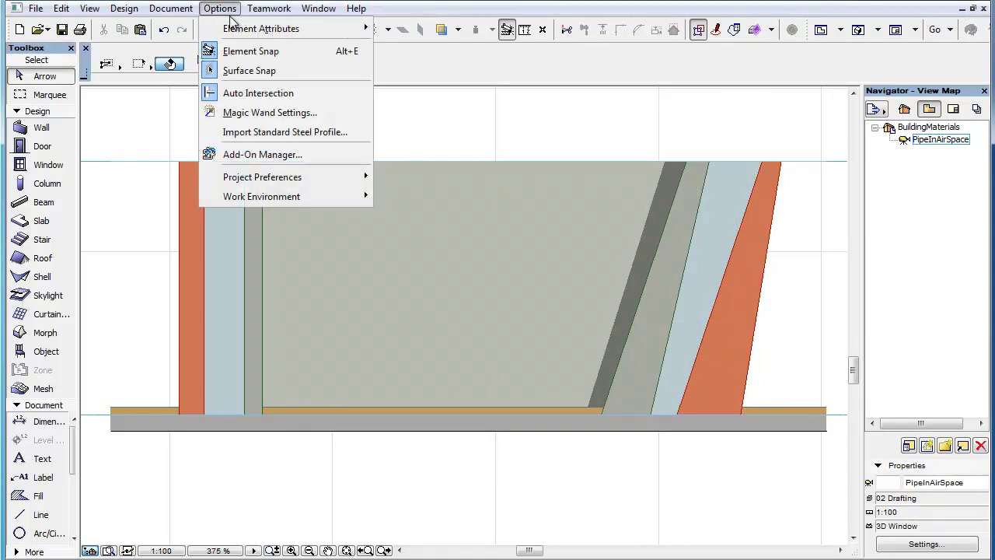
mouse_move(265, 28)
click(513, 145)
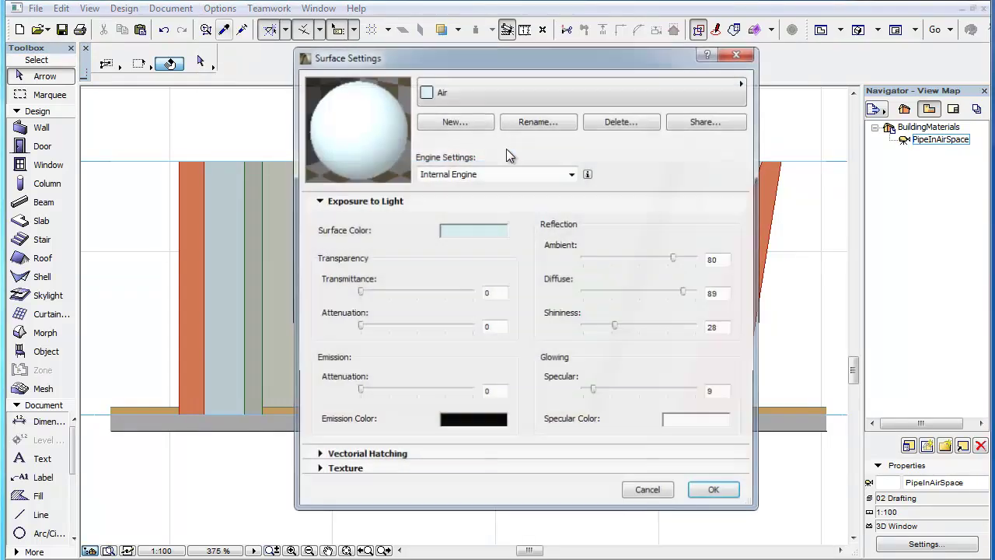
text(50)
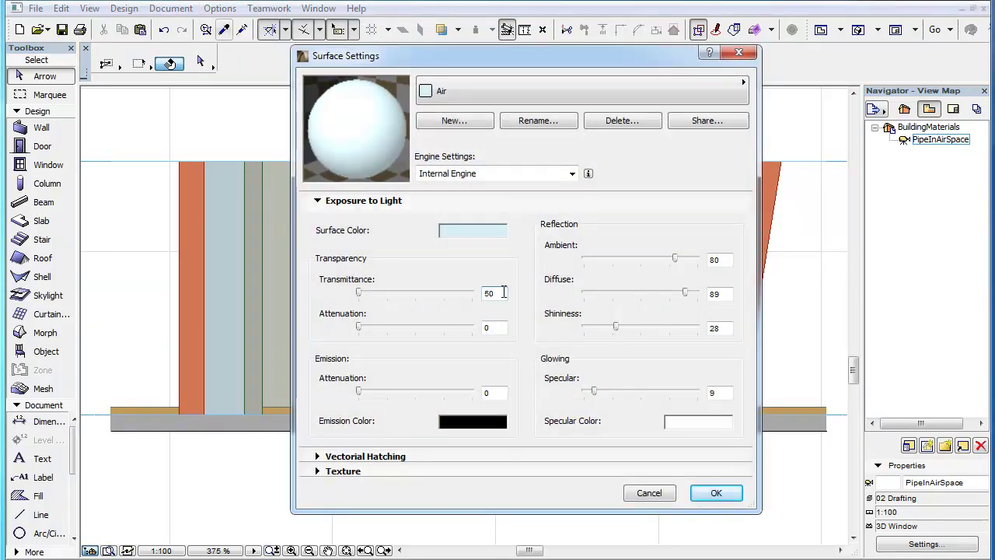
click(715, 492)
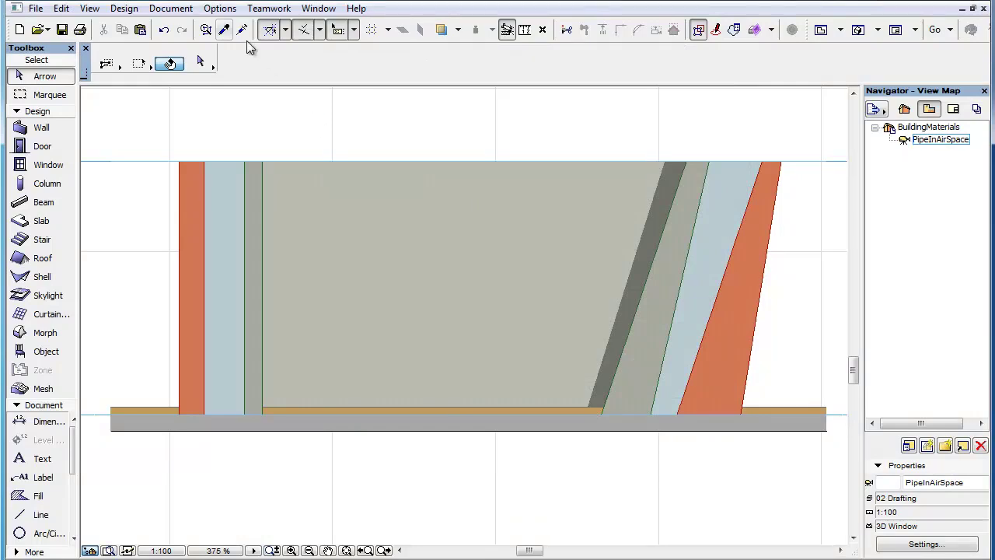
Raise the transmittance of the Air surface to 51 and apply it to the section.
click(220, 8)
mouse_move(260, 28)
click(531, 146)
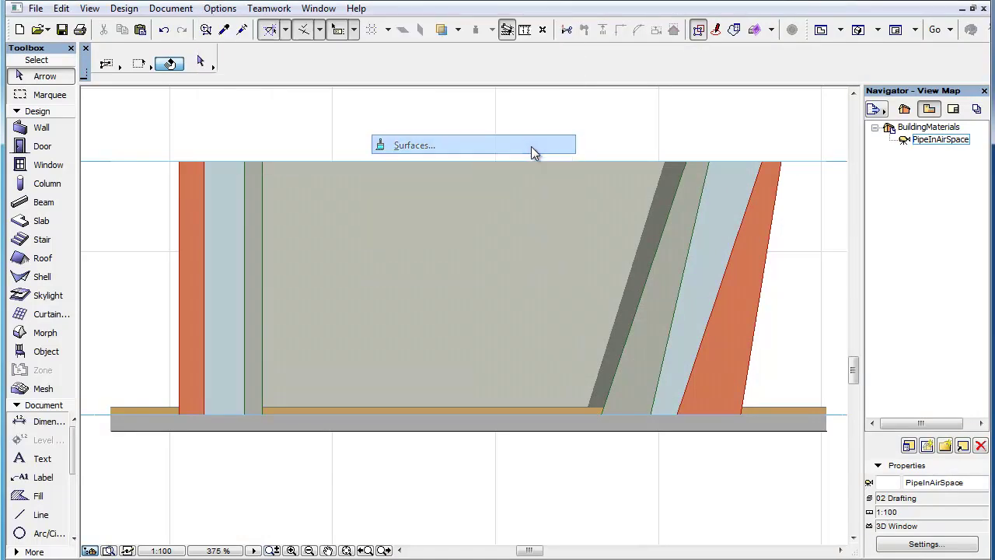
click(500, 292)
key(BackSpace)
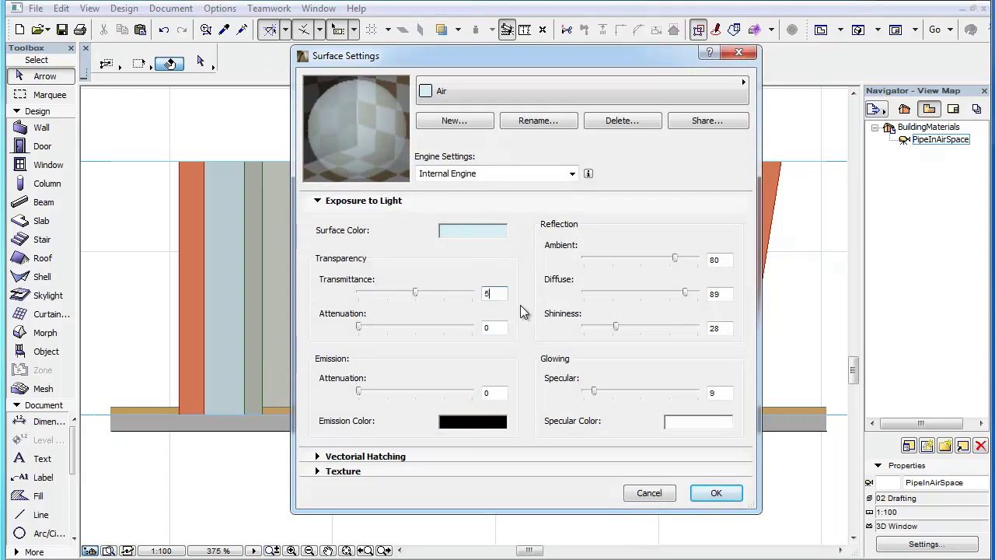
text(1)
click(735, 489)
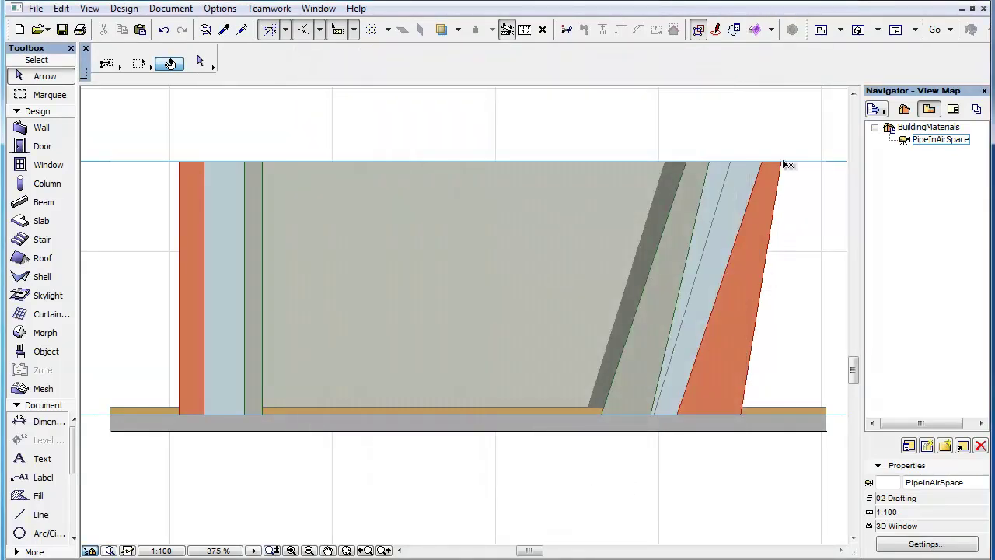
Set the transmittance of the Air surface to 99 and apply it to the section.
click(220, 7)
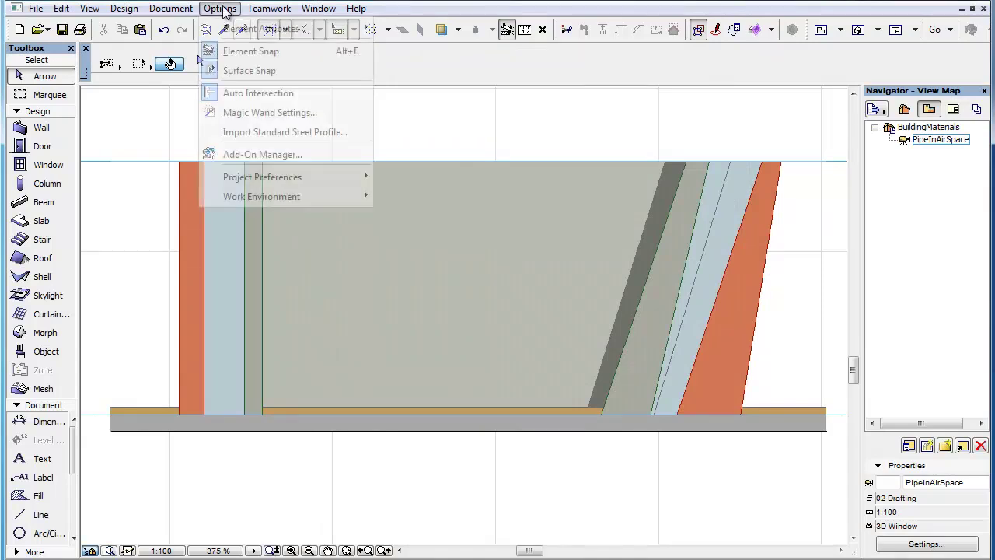
mouse_move(260, 28)
click(478, 145)
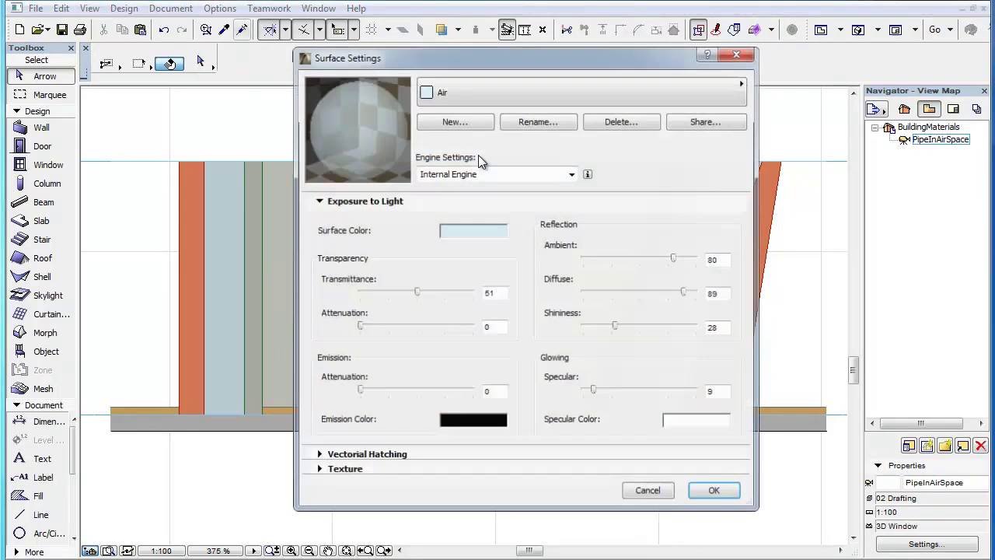
double_click(497, 293)
text(99)
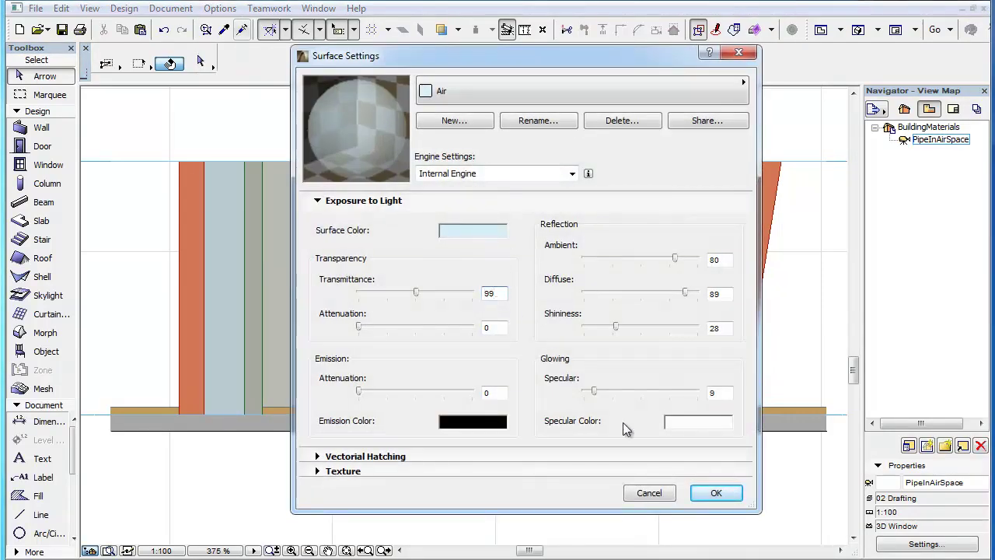
click(708, 492)
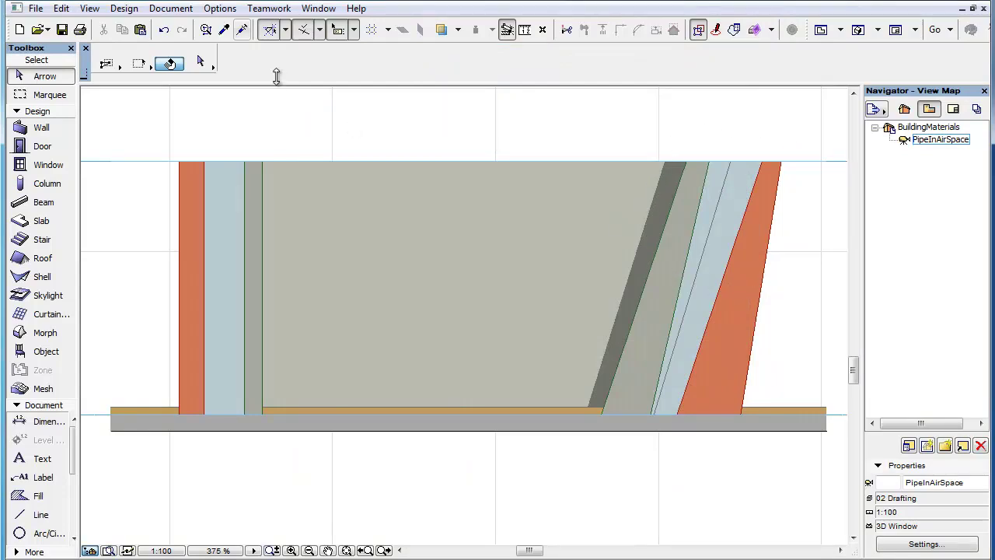
Set the transmittance of the Air surface to 100 and apply it to the section.
click(220, 9)
mouse_move(247, 38)
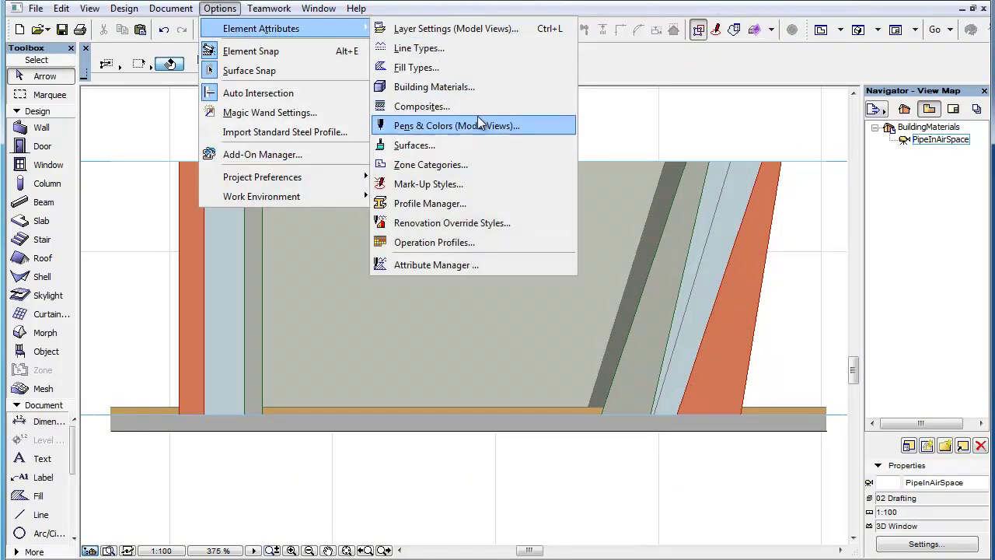
click(487, 144)
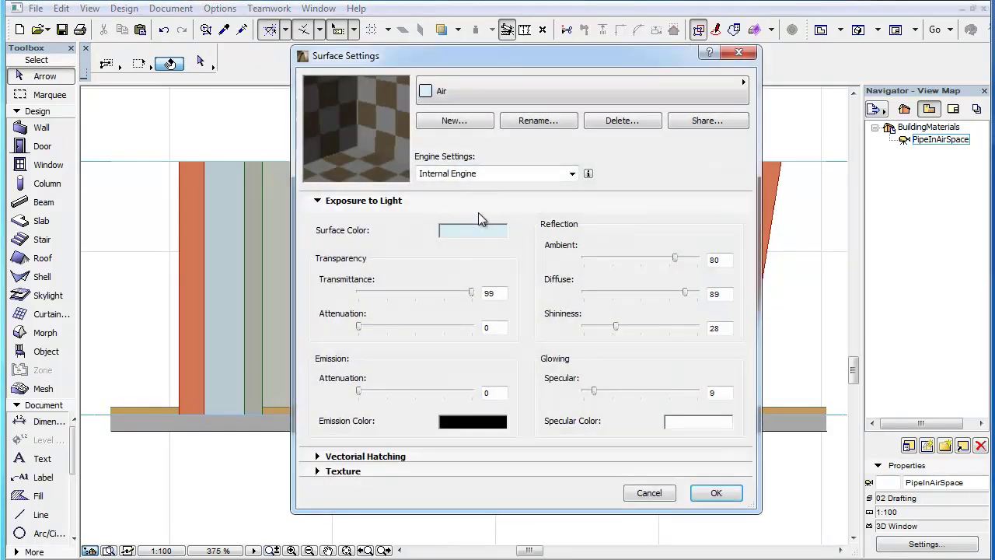
double_click(494, 293)
text(100)
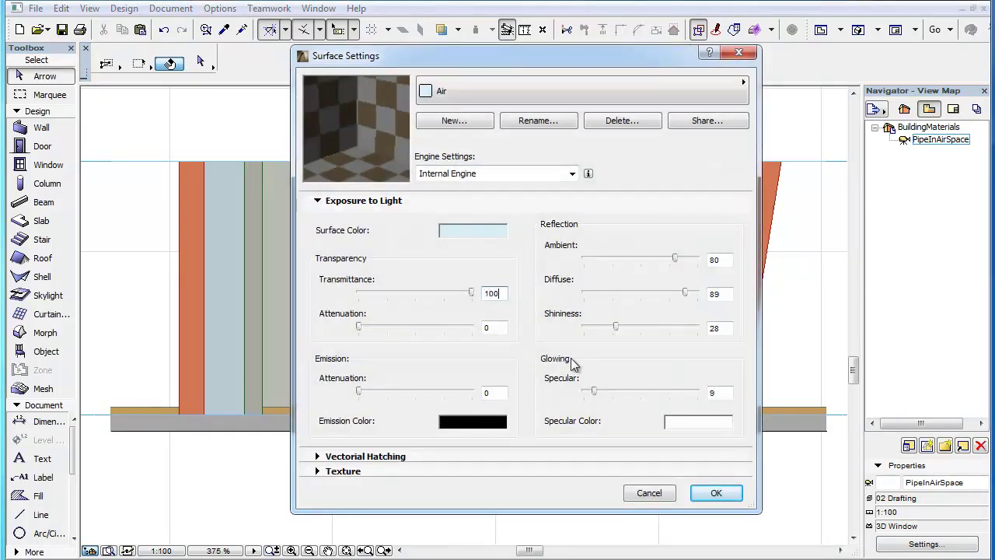
click(715, 493)
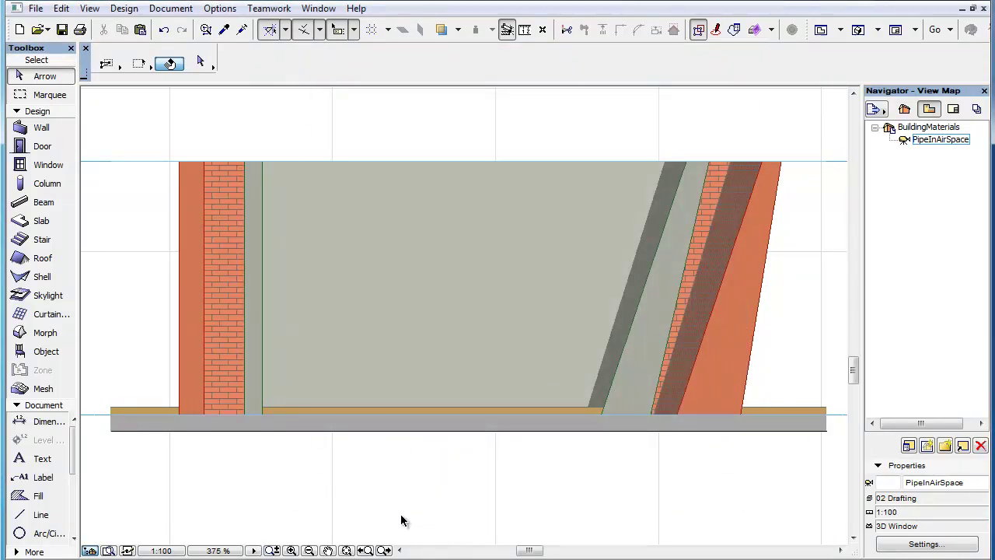
Check the cut fill and the cut fill background pen of the Air Space building material.
click(383, 550)
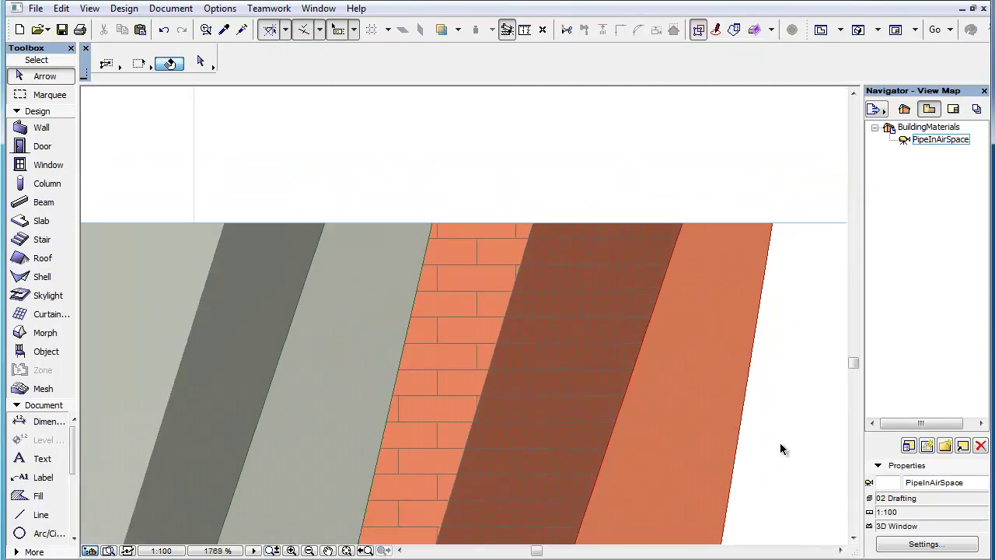
click(213, 8)
mouse_move(326, 26)
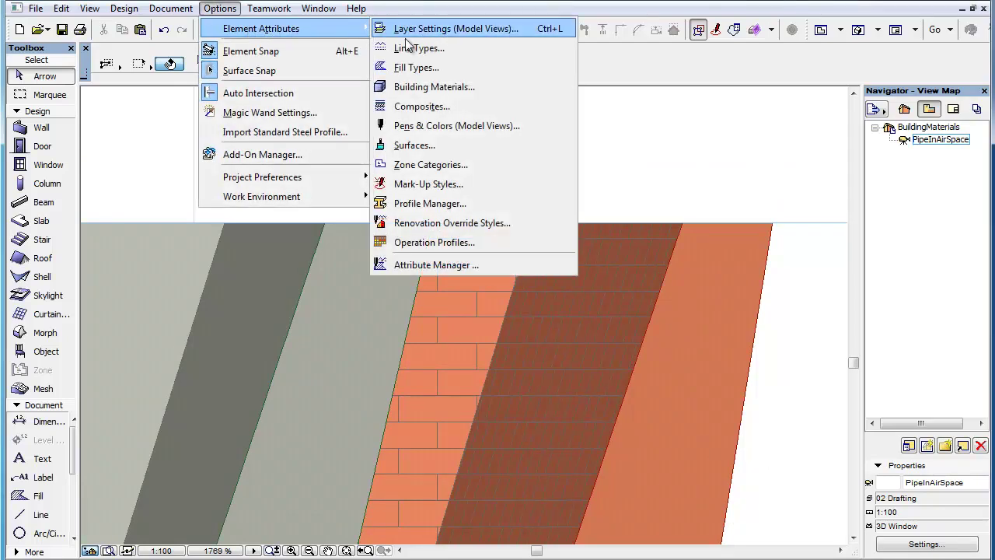
click(477, 88)
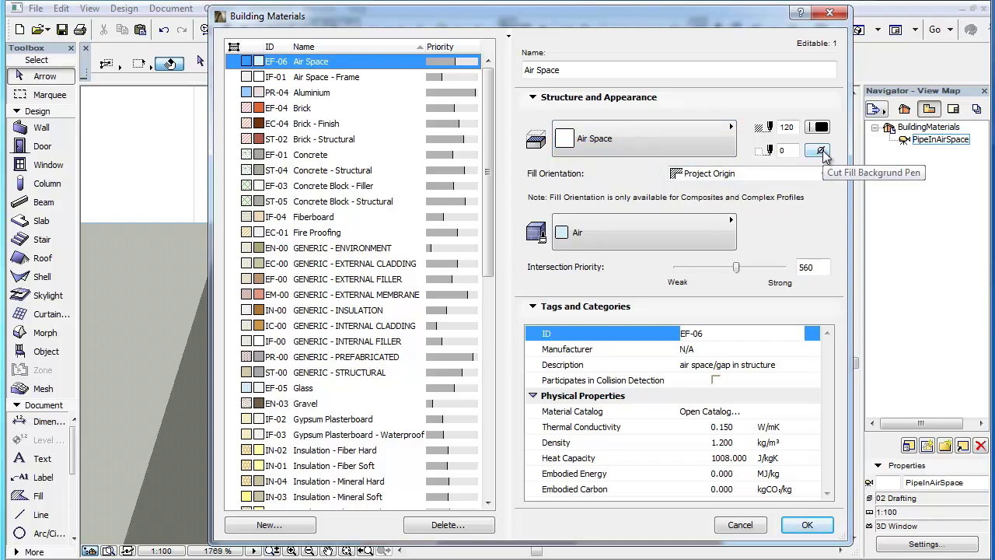
click(829, 12)
Review the transmittance value of the Air surface without changing its settings.
click(218, 9)
mouse_move(268, 27)
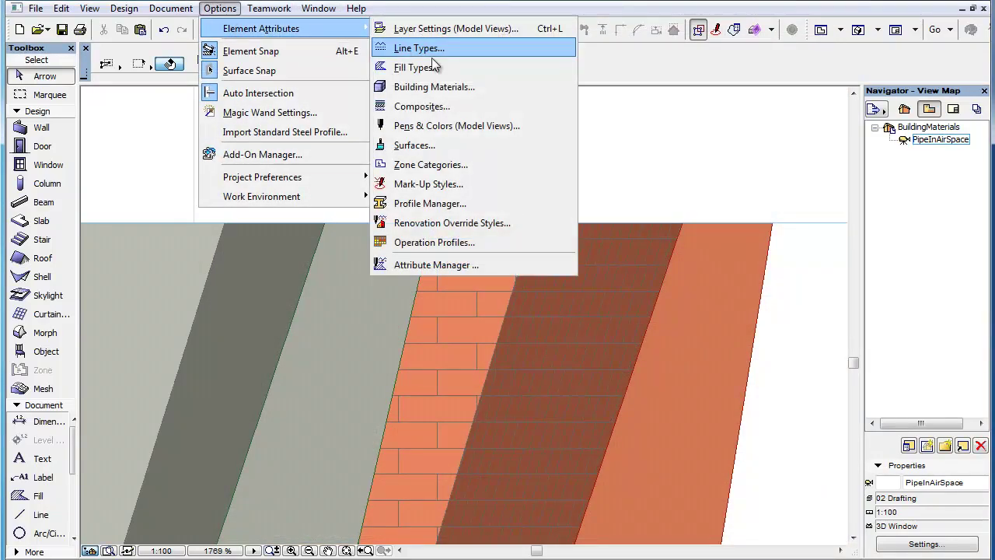
click(514, 146)
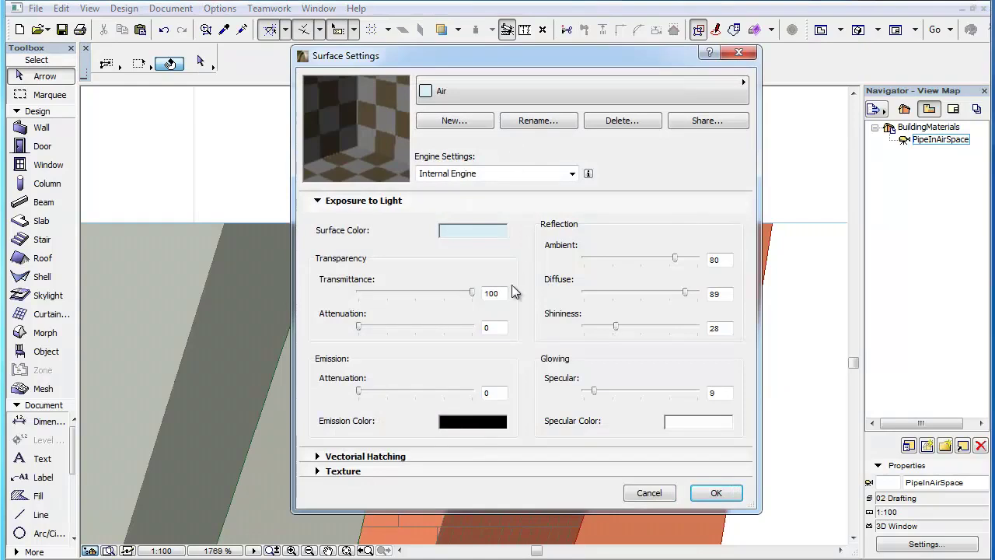
drag(504, 293, 472, 294)
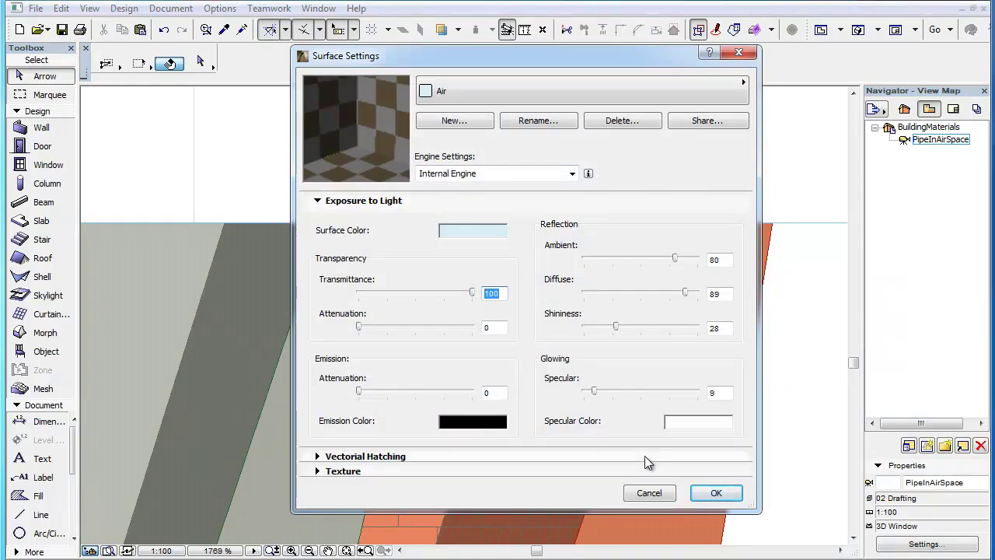
click(667, 492)
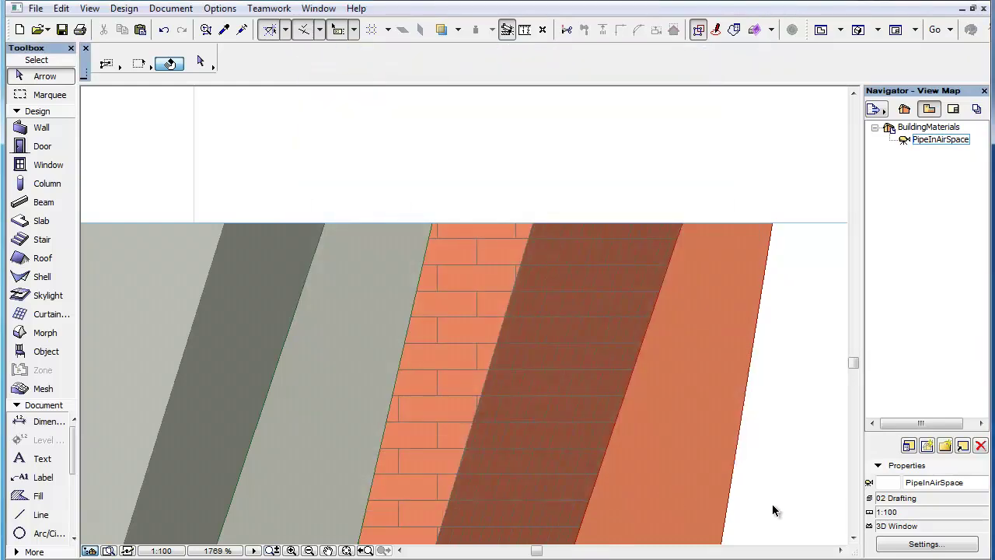
Check the Transparency option for uncut elements in the section's model display settings, toggling it off and back on.
right_click(772, 507)
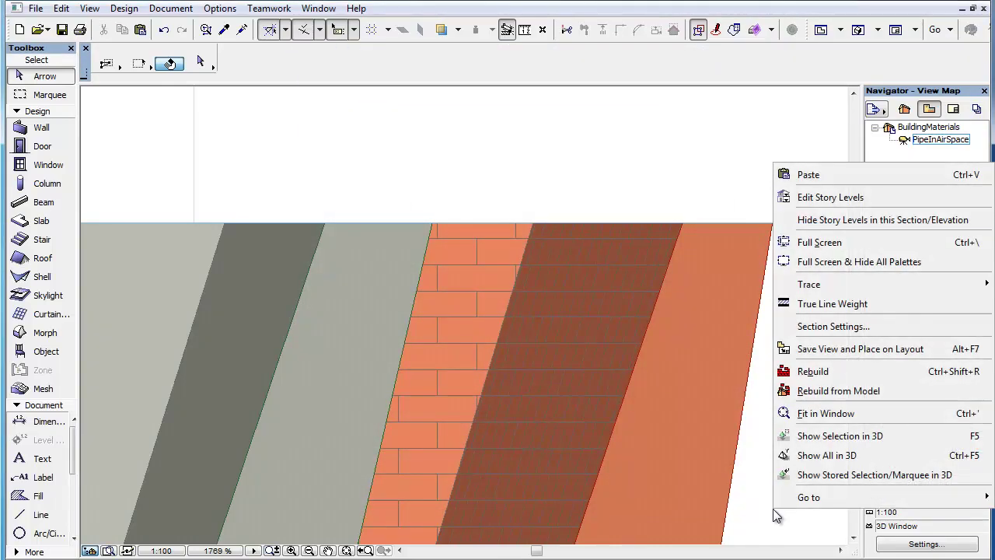
click(848, 328)
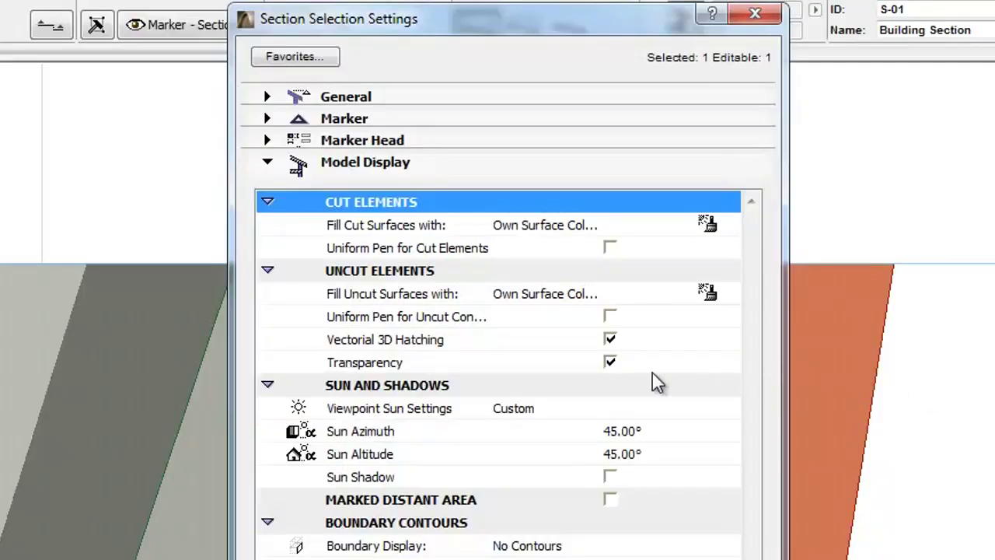
click(610, 363)
click(610, 363)
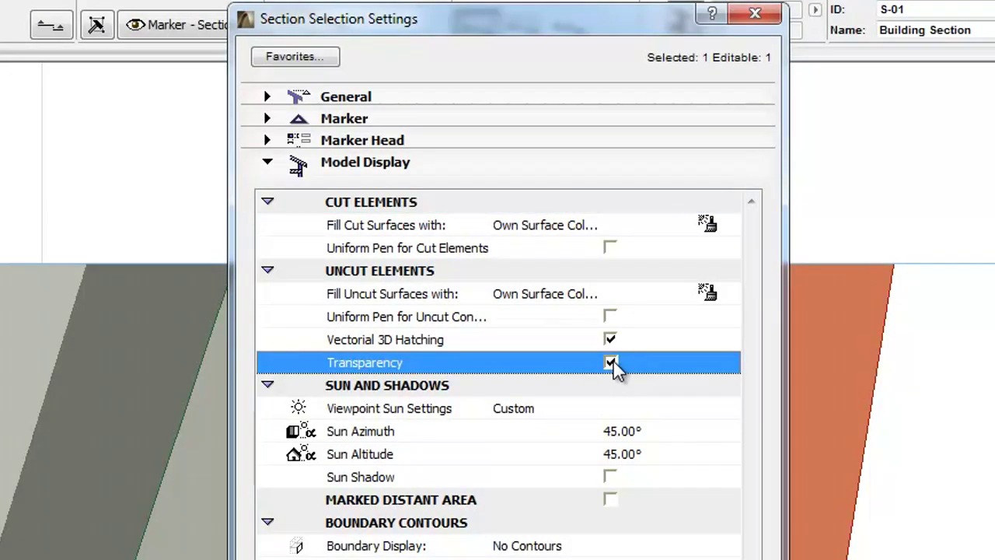